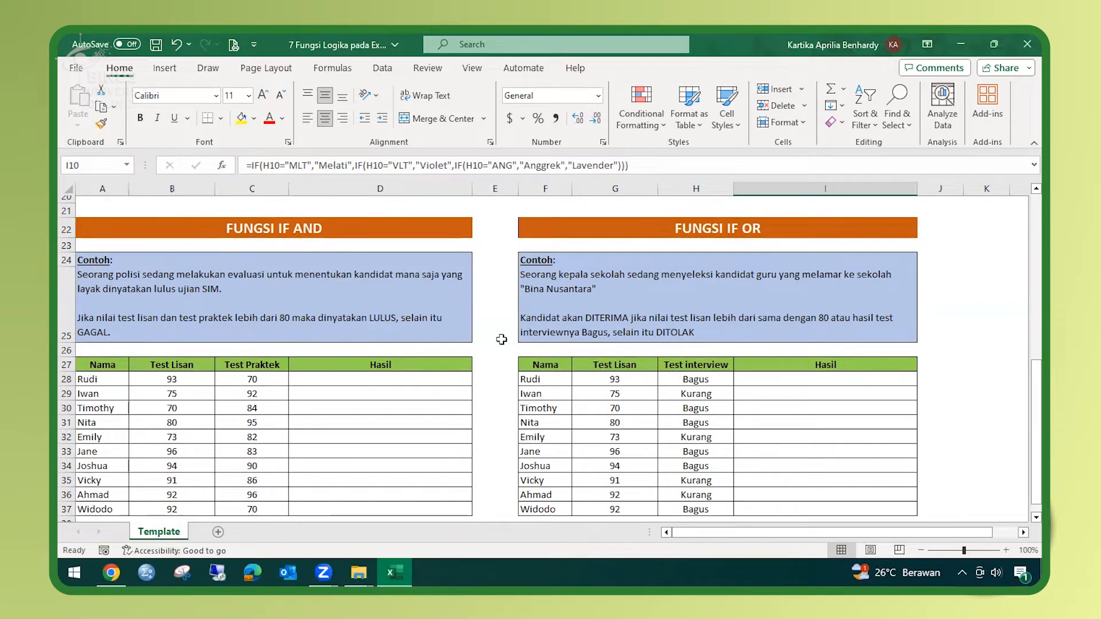
Start an IF formula in cell D28, the first Hasil cell of the IF AND table
left_click(381, 379)
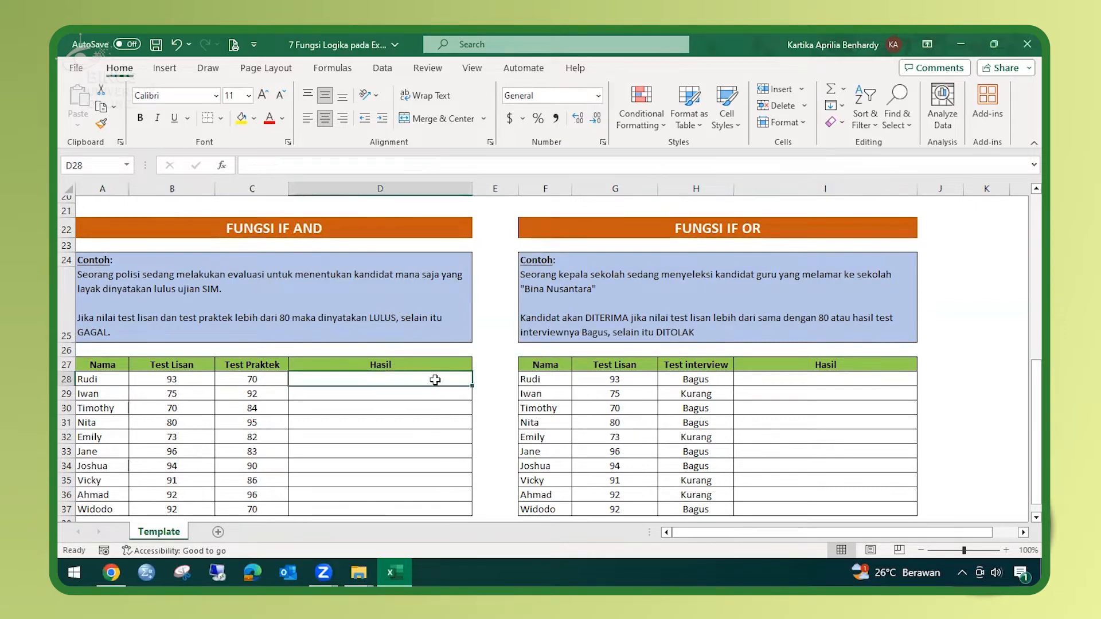
type("=if")
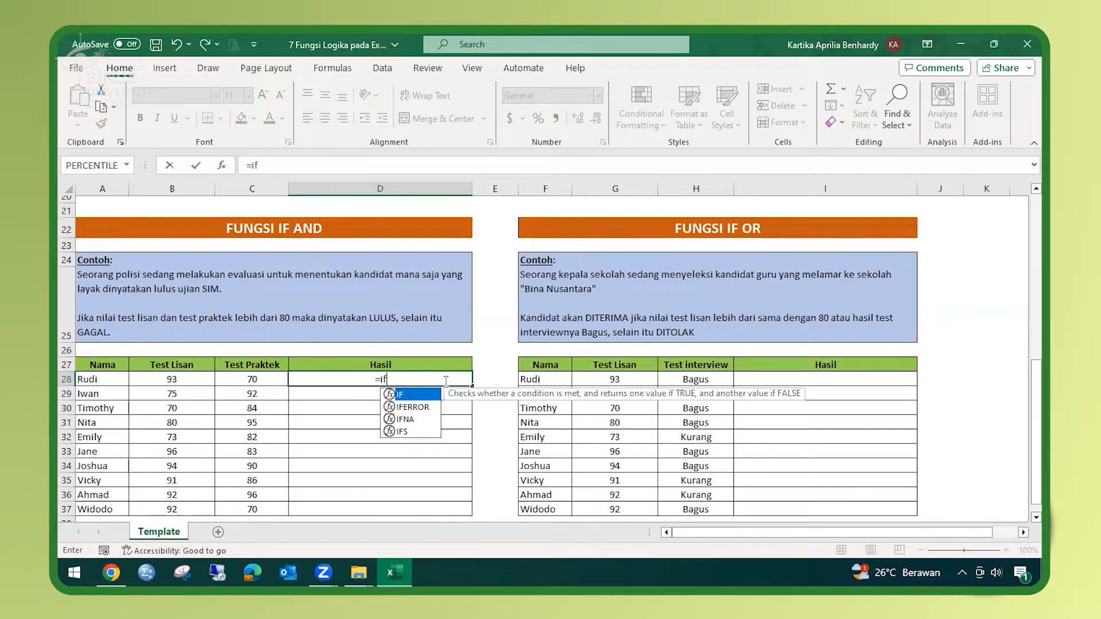
key("Tab")
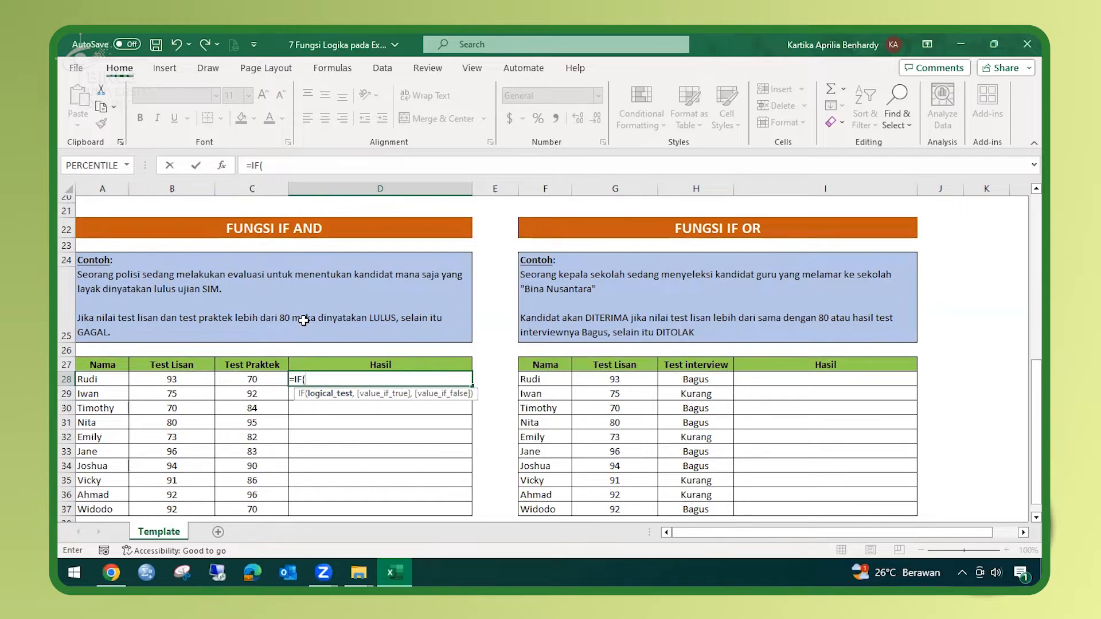
left_click(159, 380)
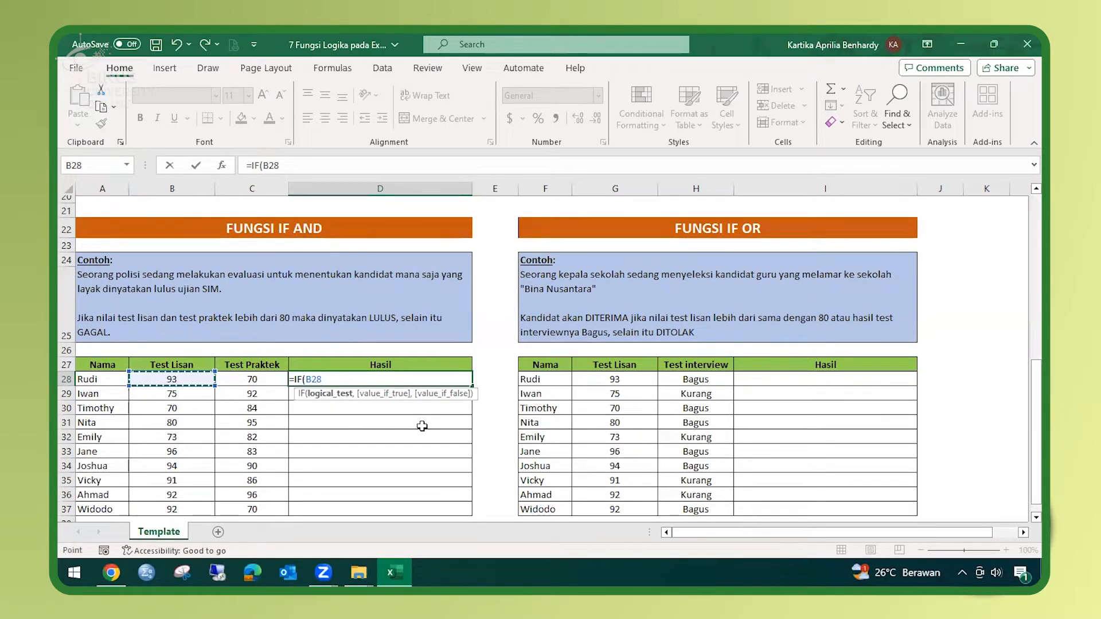
type(">80")
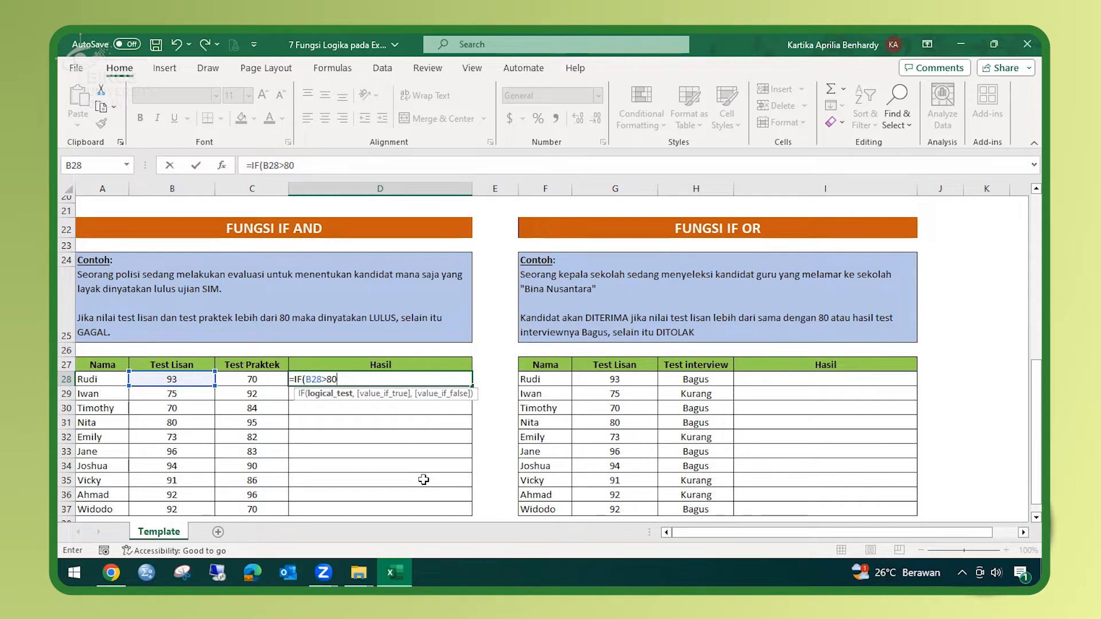
type("\\")
key("BackSpace")
key("BackSpace")
key("BackSpace")
key("BackSpace")
key("BackSpace")
key("BackSpace")
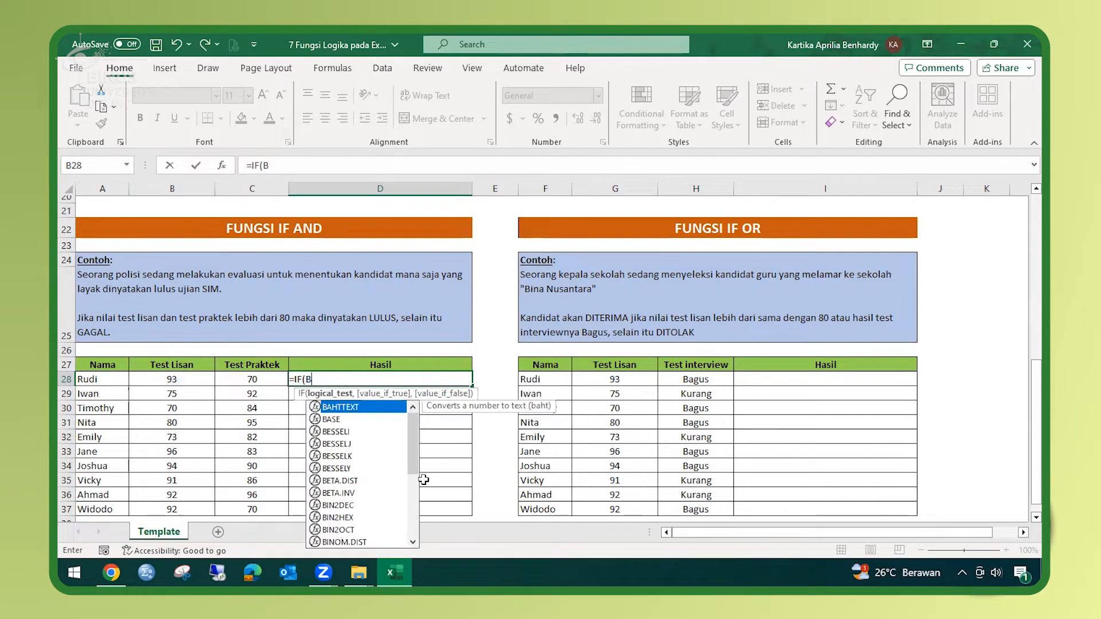
key("BackSpace")
Enter AND(B28>80,C28>80) as the logical test of the IF formula in D28
type("AND(")
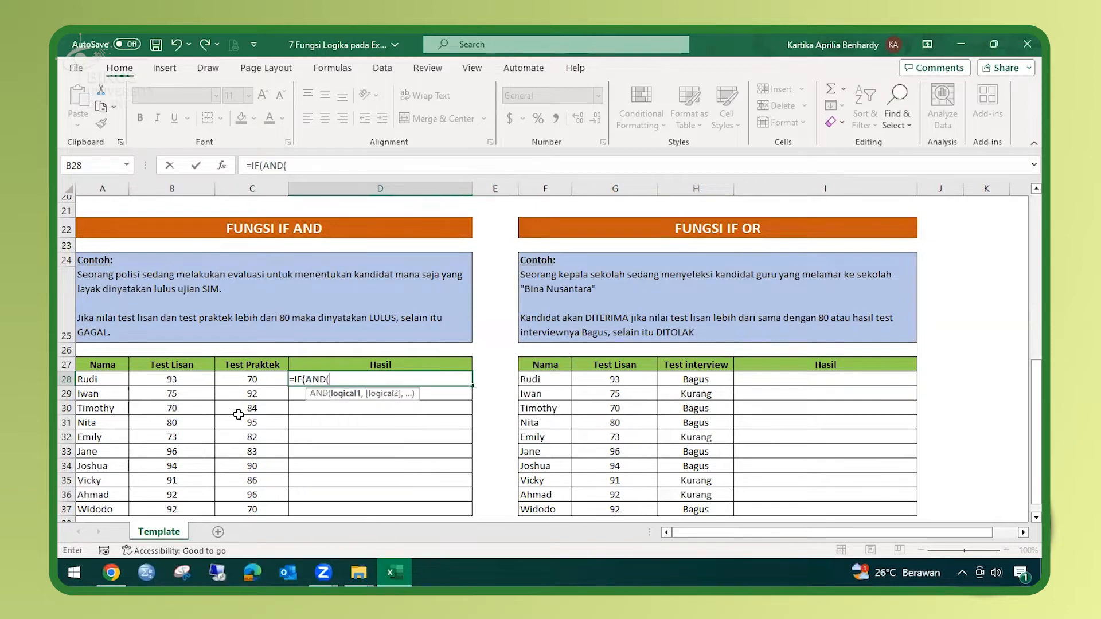
left_click(197, 380)
type(">80")
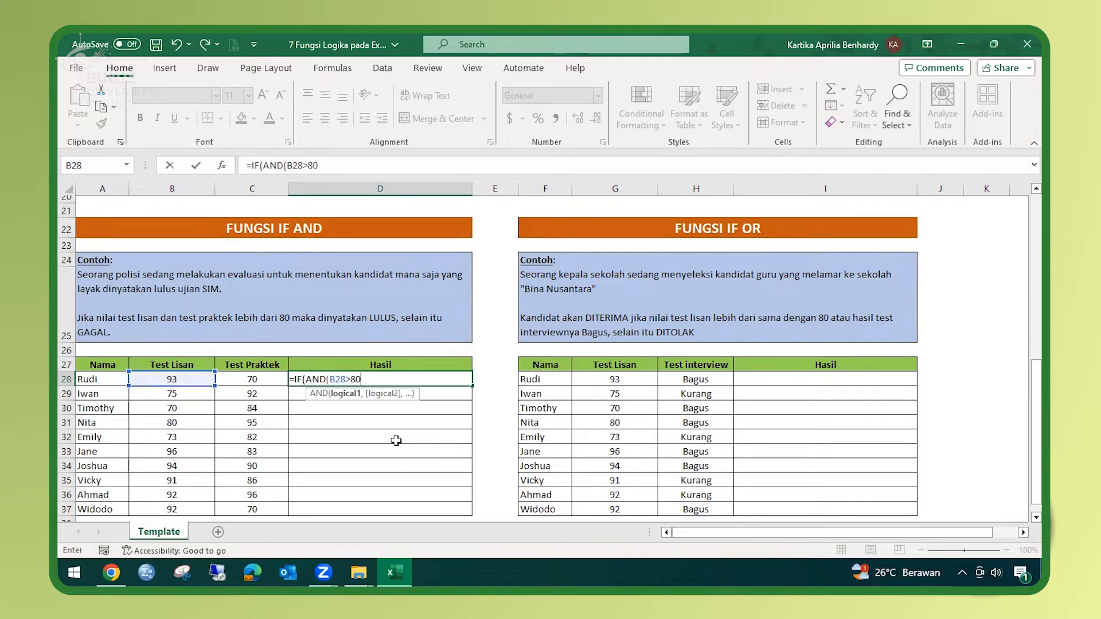
type(",")
left_click(247, 376)
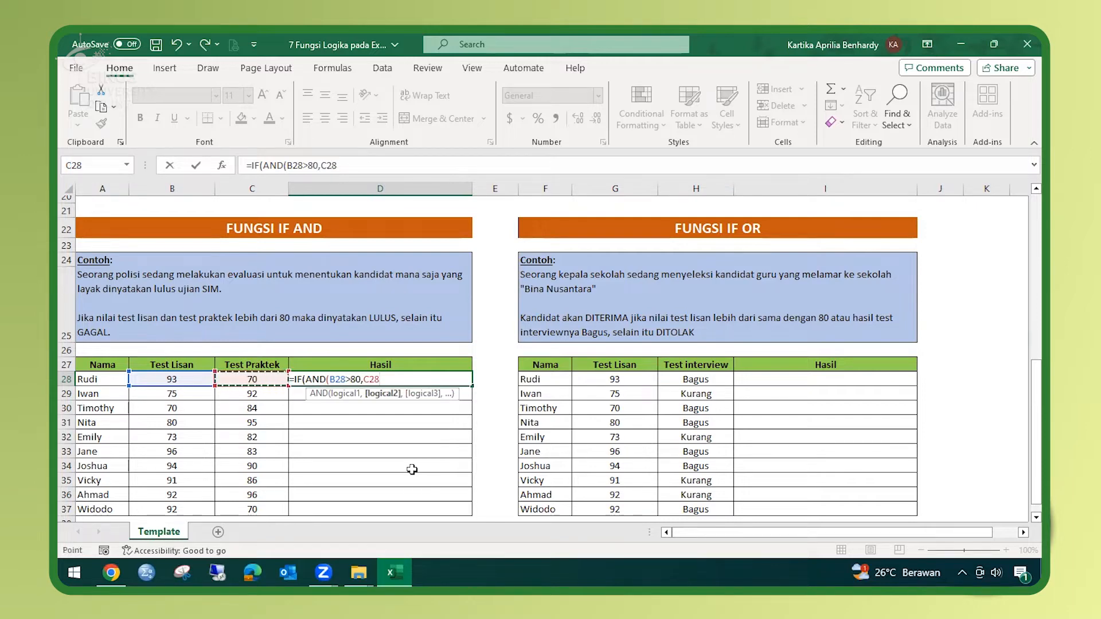
type(">80)")
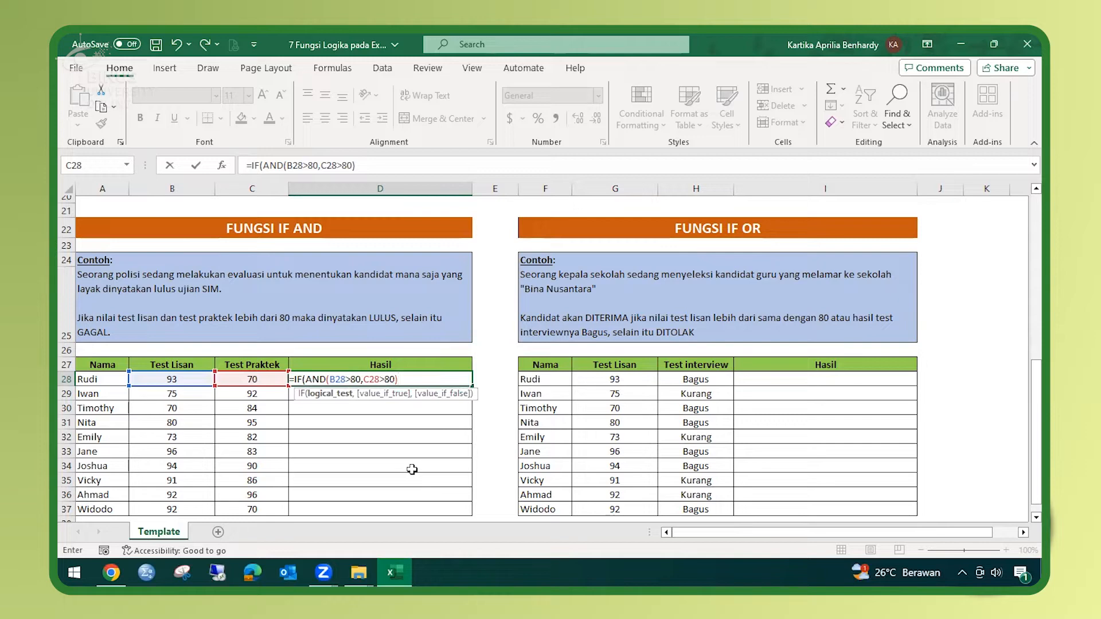
Complete the D28 formula so it returns "LULUS" if the test is true and "GAGAL" if false
type(",")
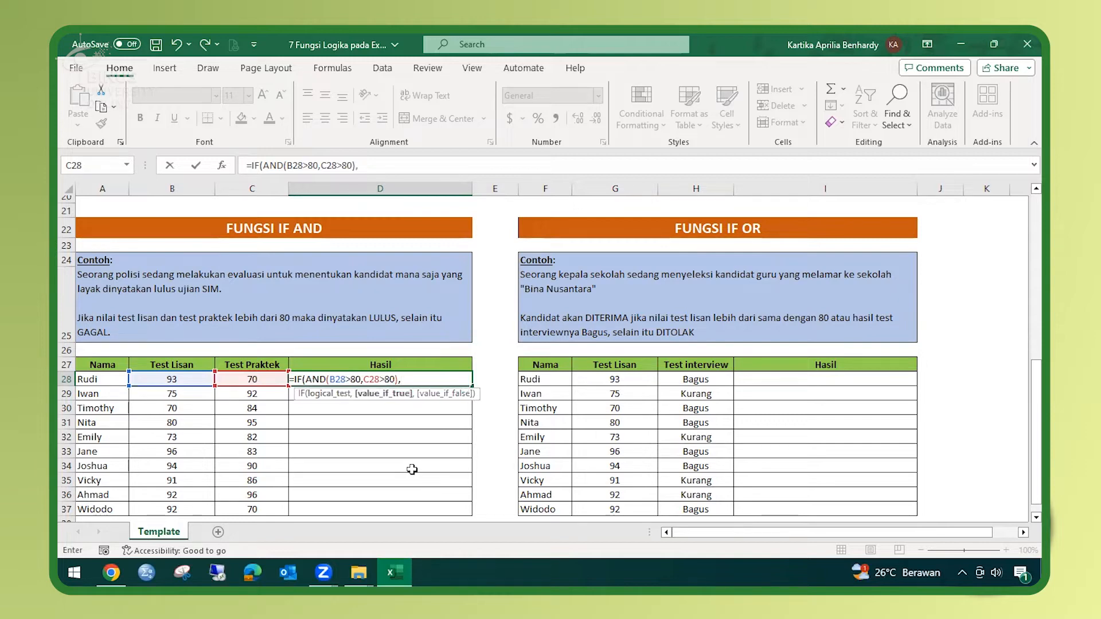
type("\"LULUS\",")
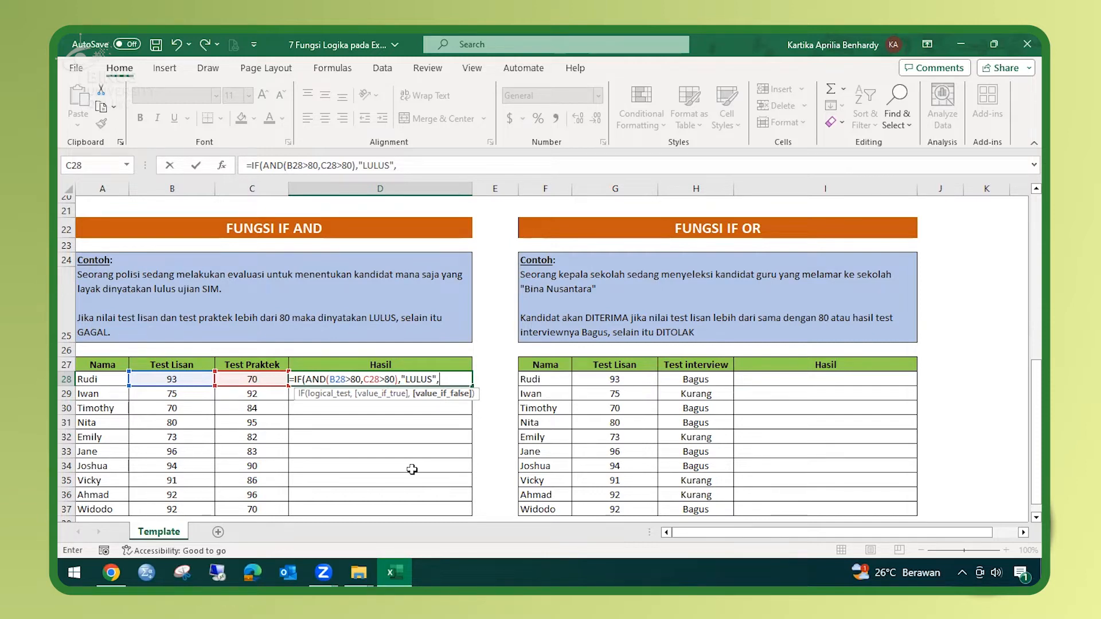
type("\"GAGA:")
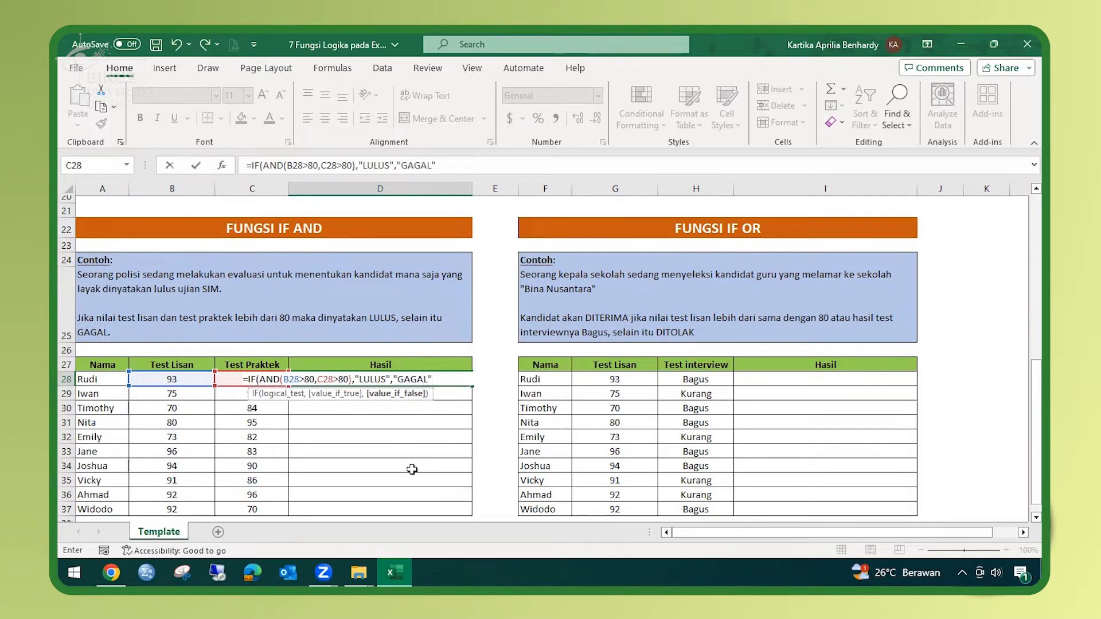
type(")")
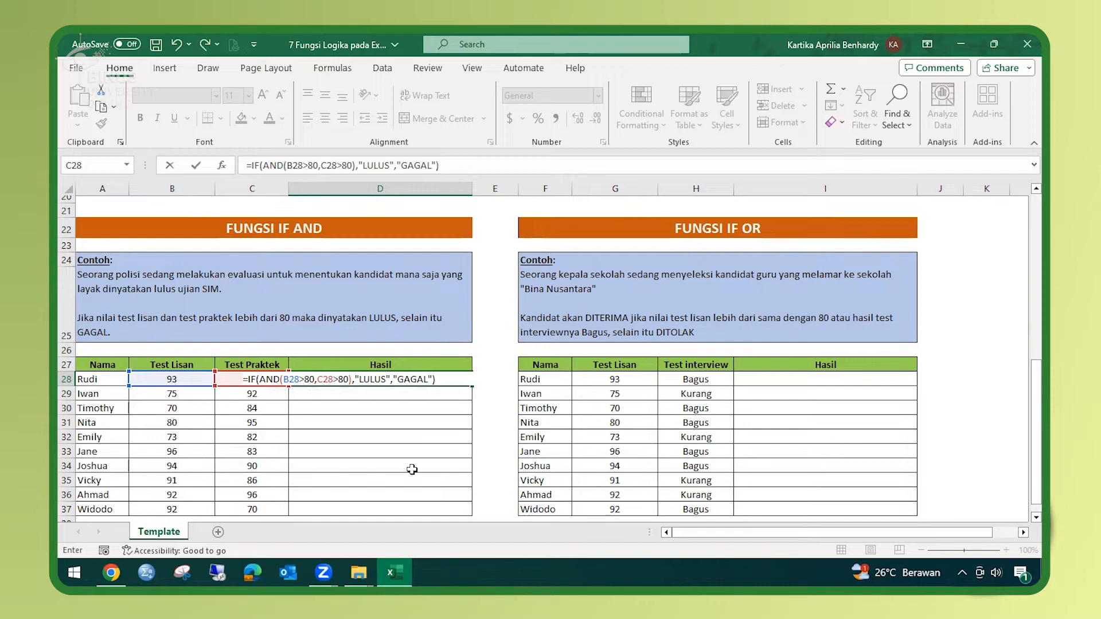
key("Return")
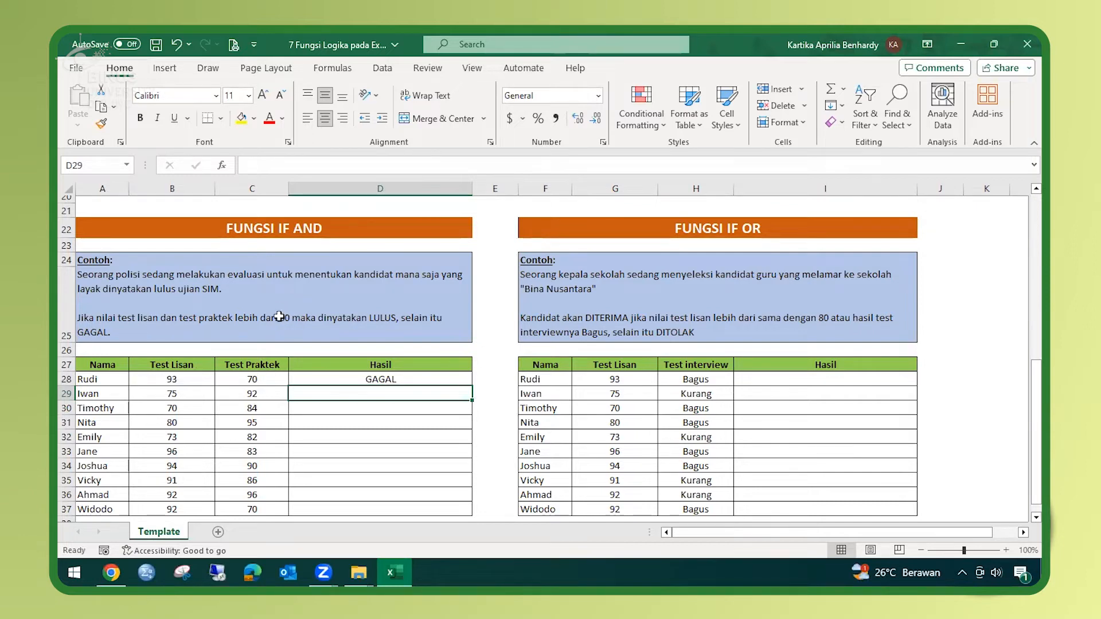
Fill the D28 formula down the Hasil column to D37 and check the result in row 33 against its scores
left_click(393, 379)
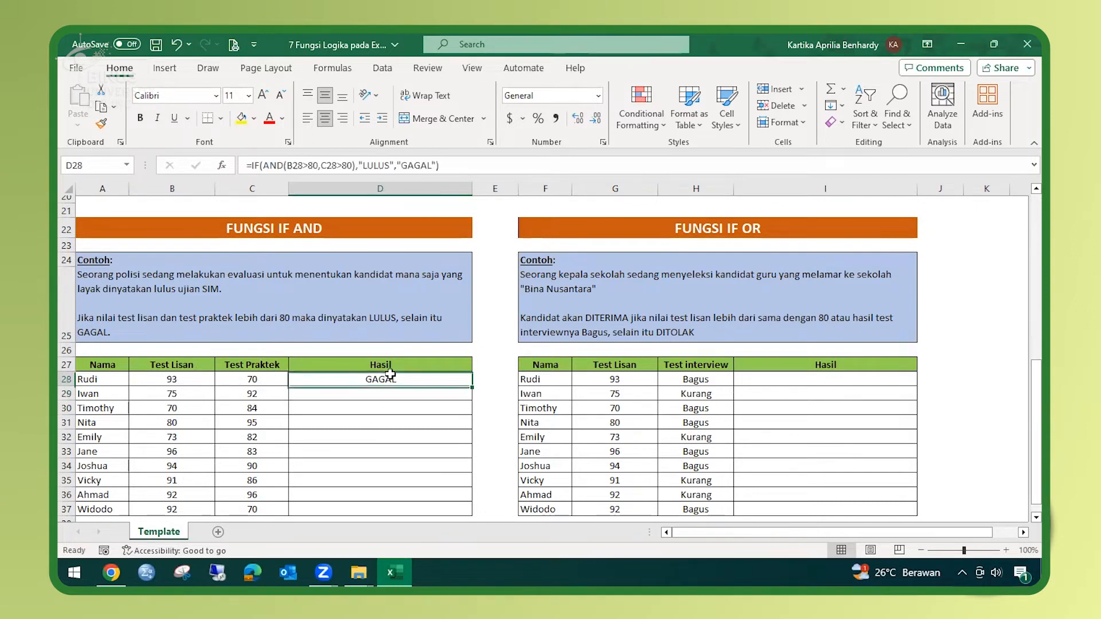
double_click(473, 386)
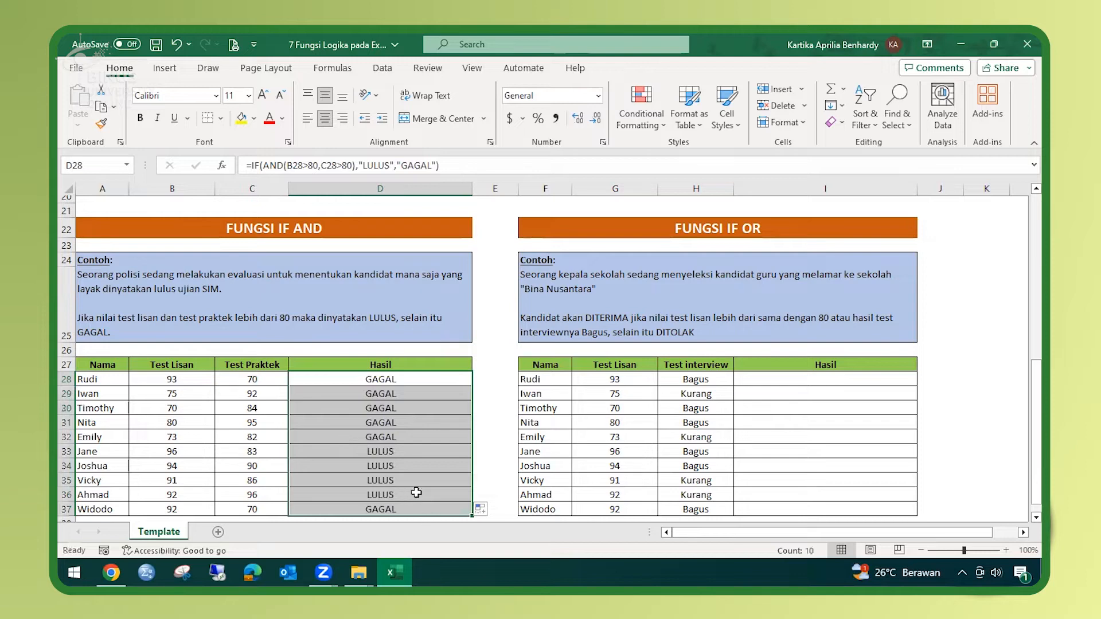
left_click(373, 453)
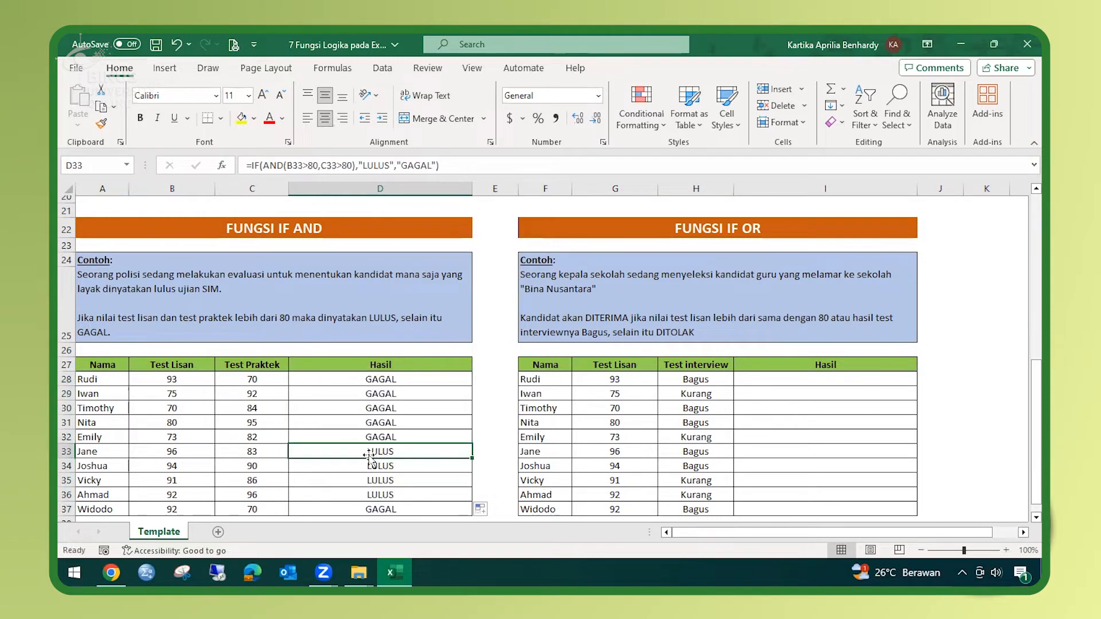
left_click(198, 450)
left_click(277, 451)
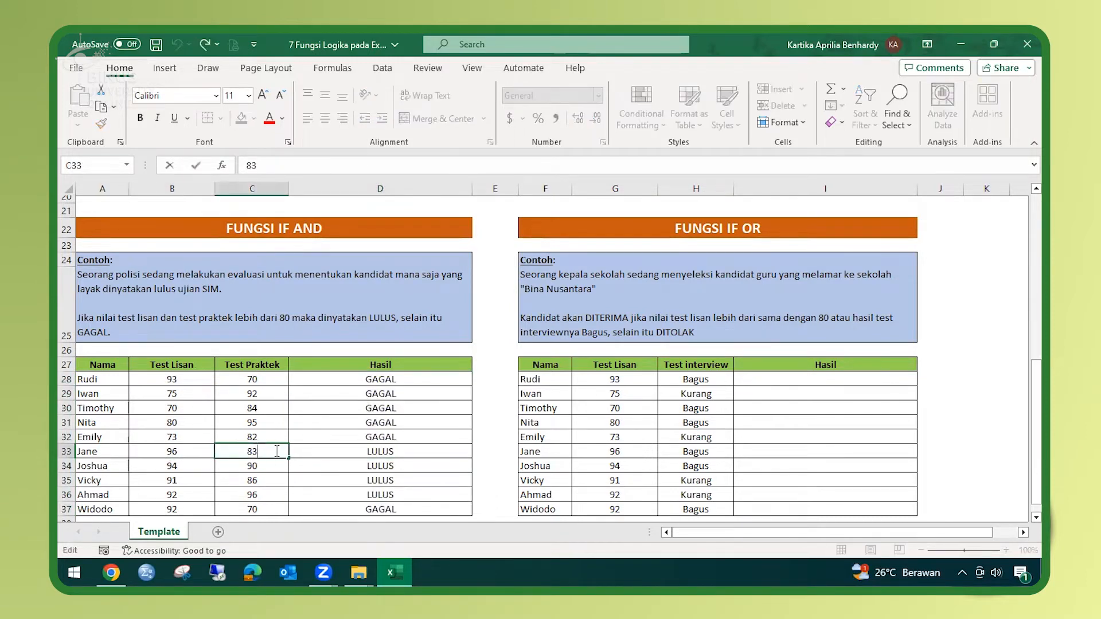
left_click(302, 453)
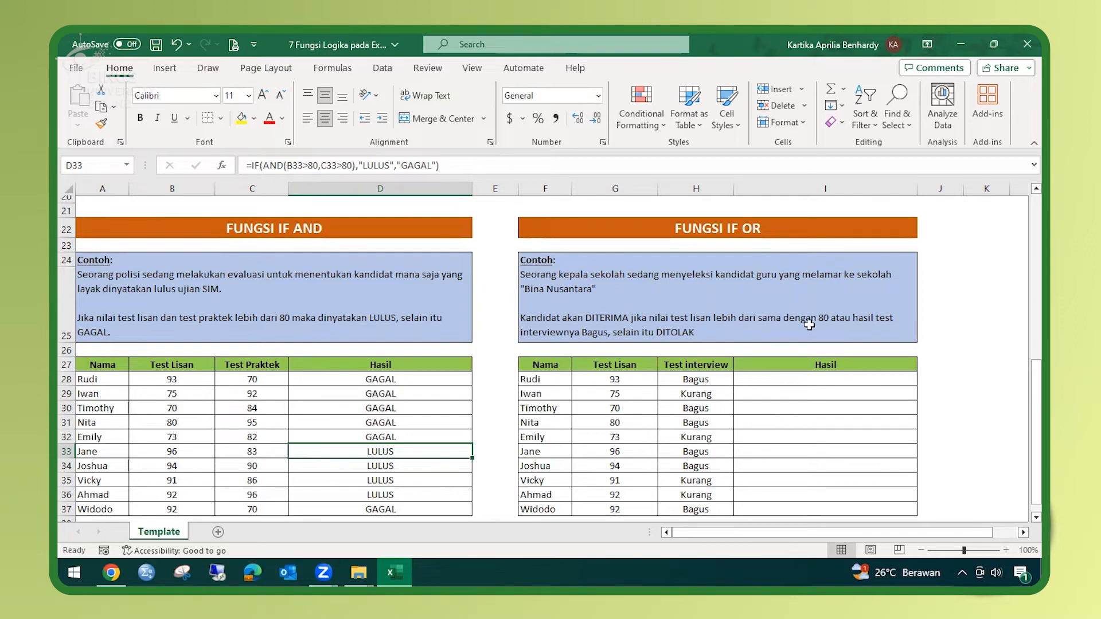
Start an IF formula in I28 of the IF OR table with the logical test OR(G28>=80,H28="Bagus")
left_click(863, 379)
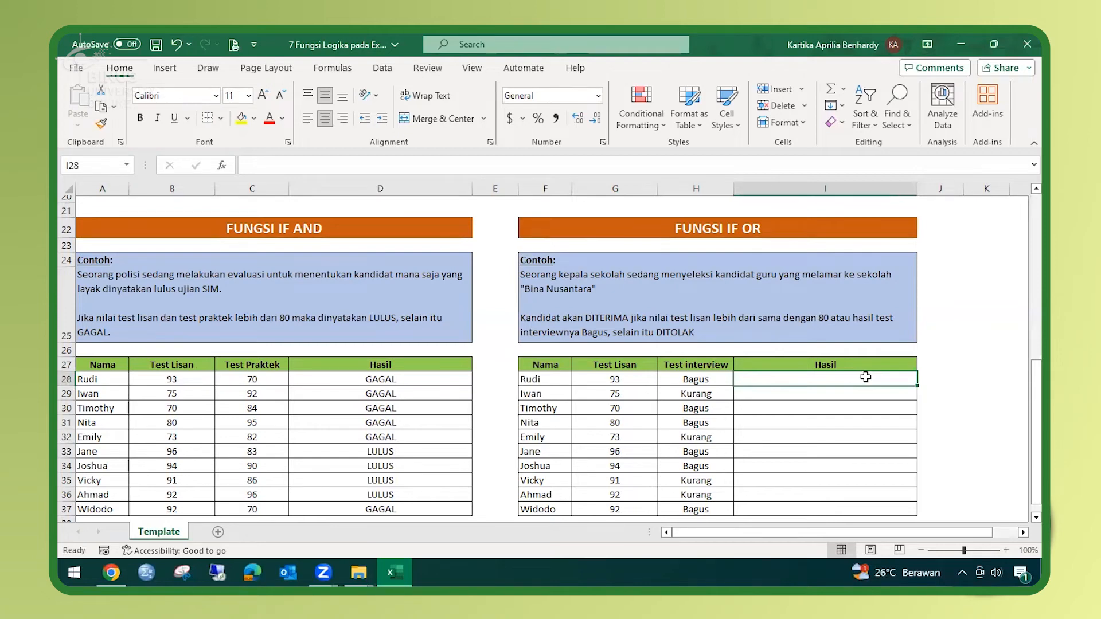
type("=if")
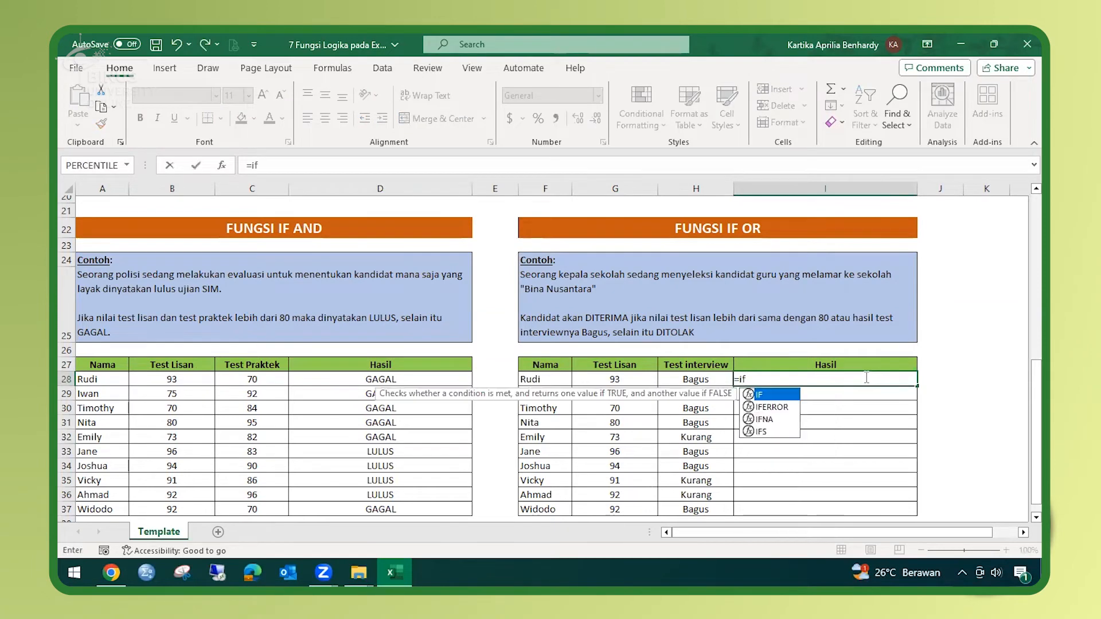
key("Tab")
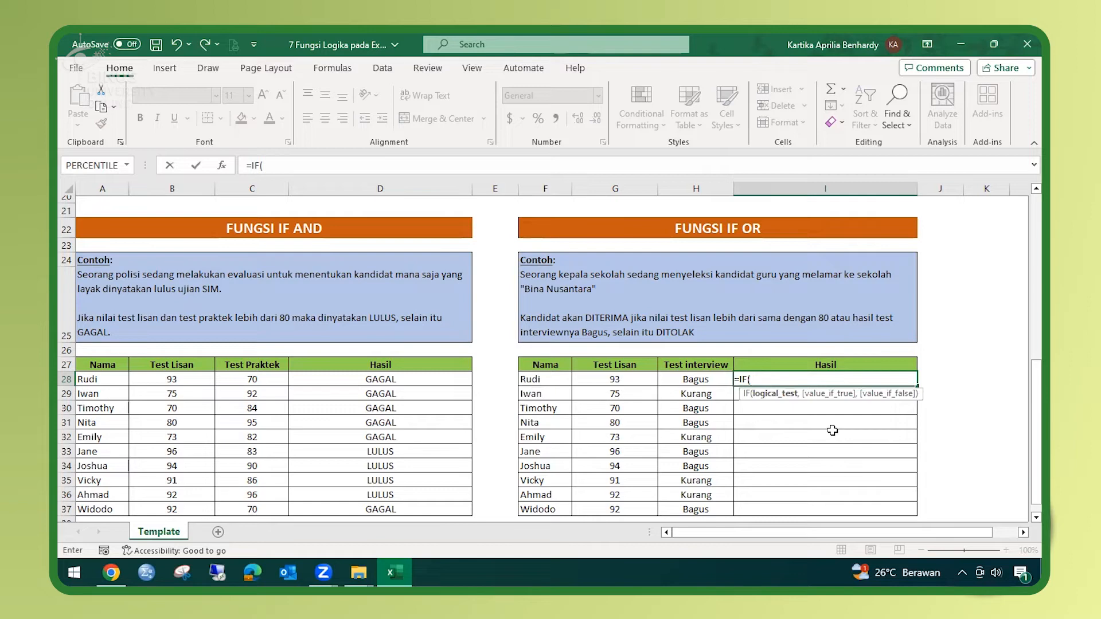
type("or")
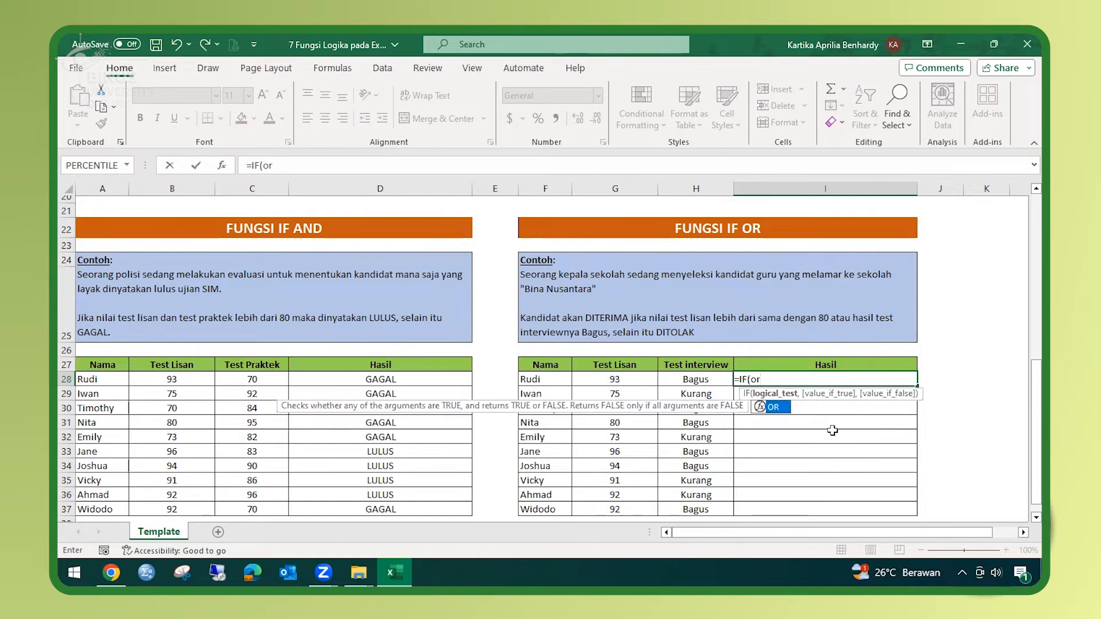
key("Tab")
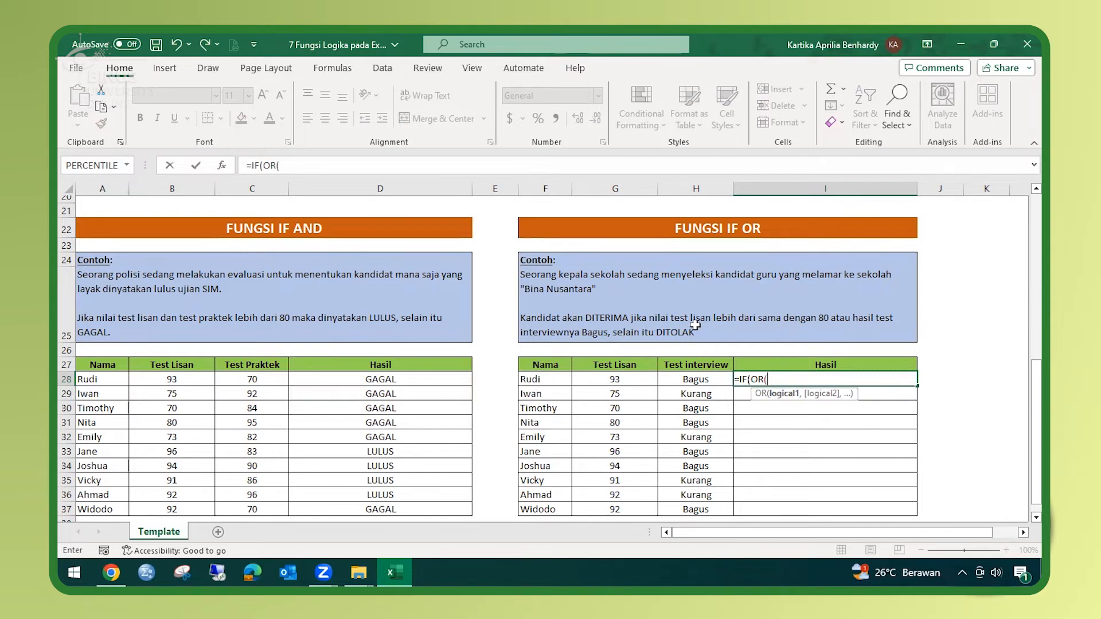
left_click(624, 383)
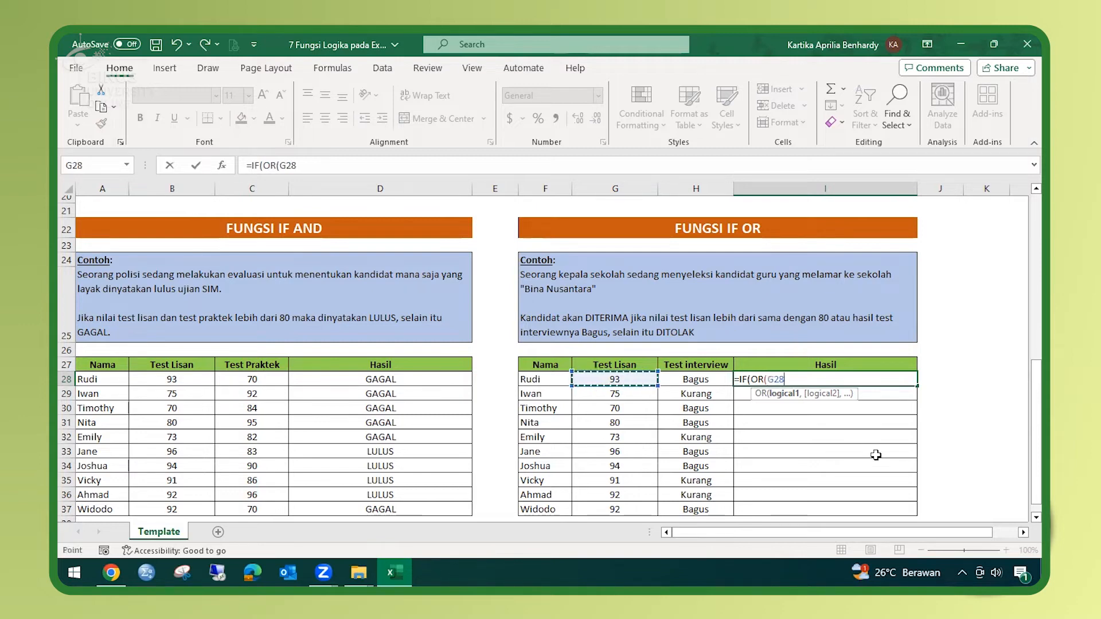
type(">")
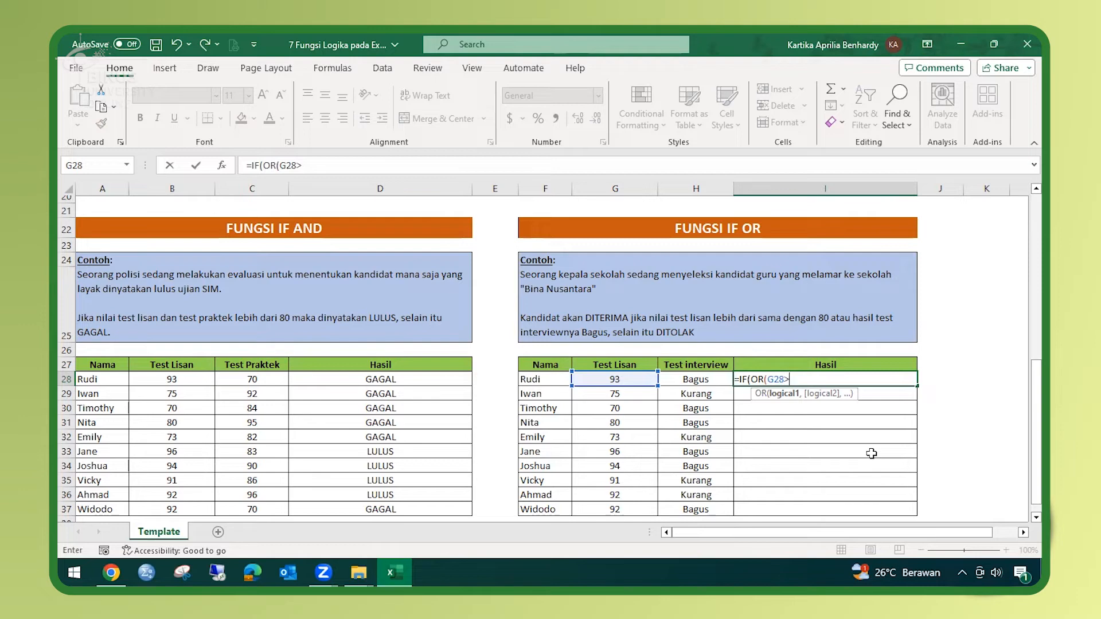
type("=80,")
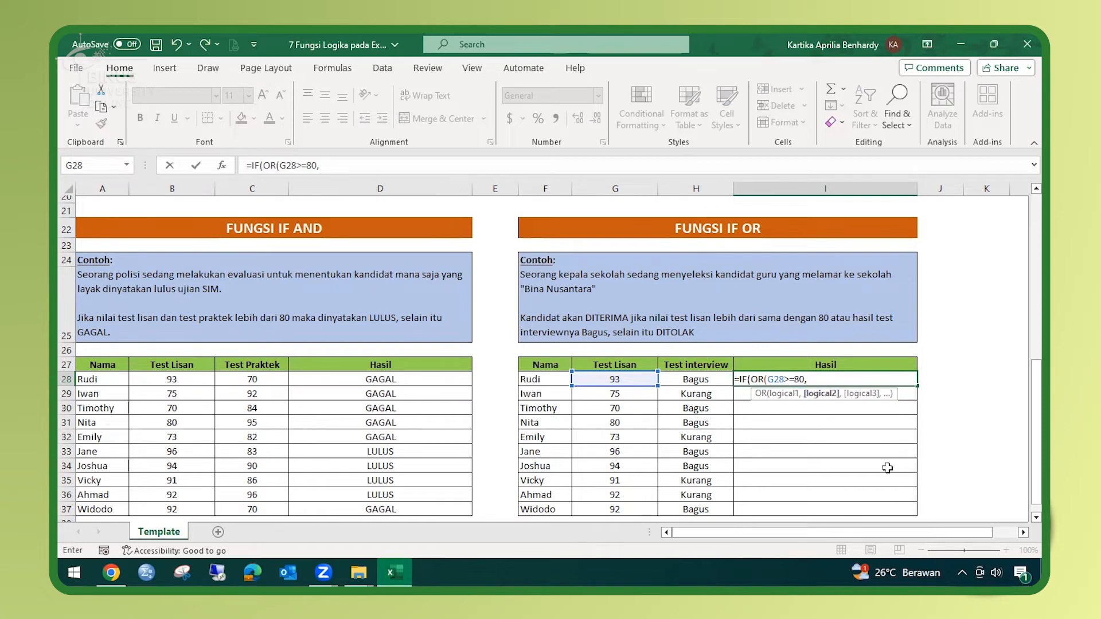
left_click(711, 377)
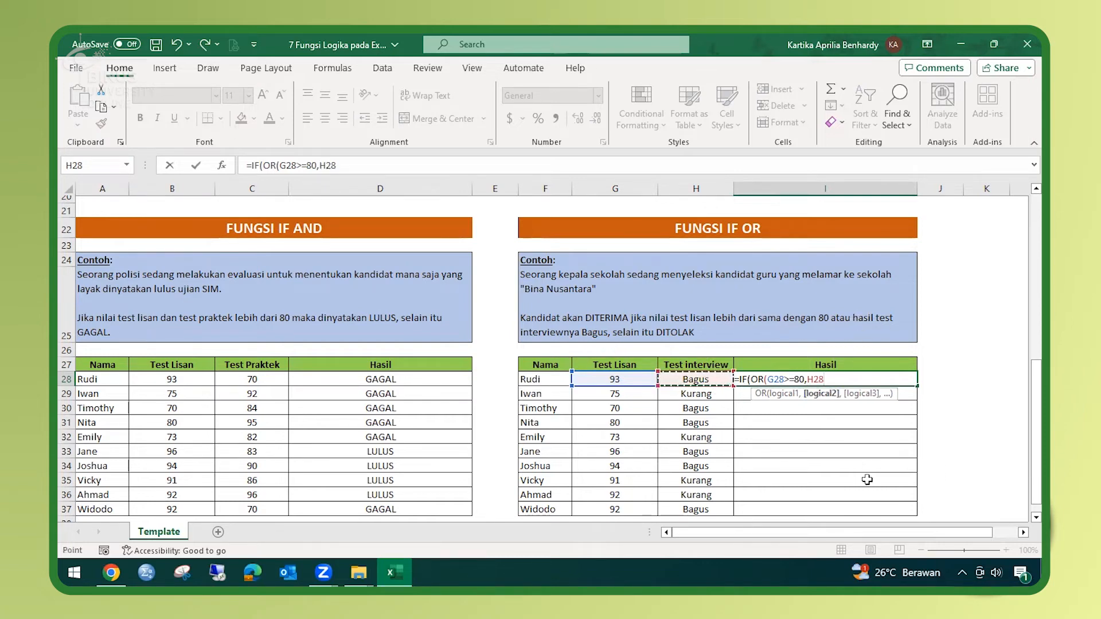
type("=\"Bagus")
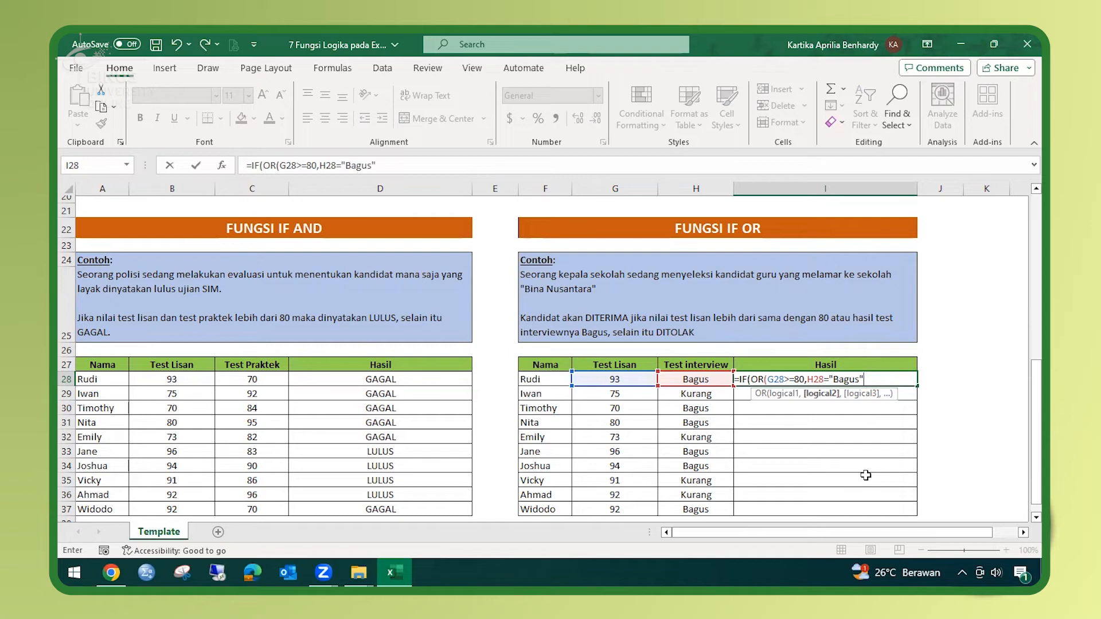
type("\"),")
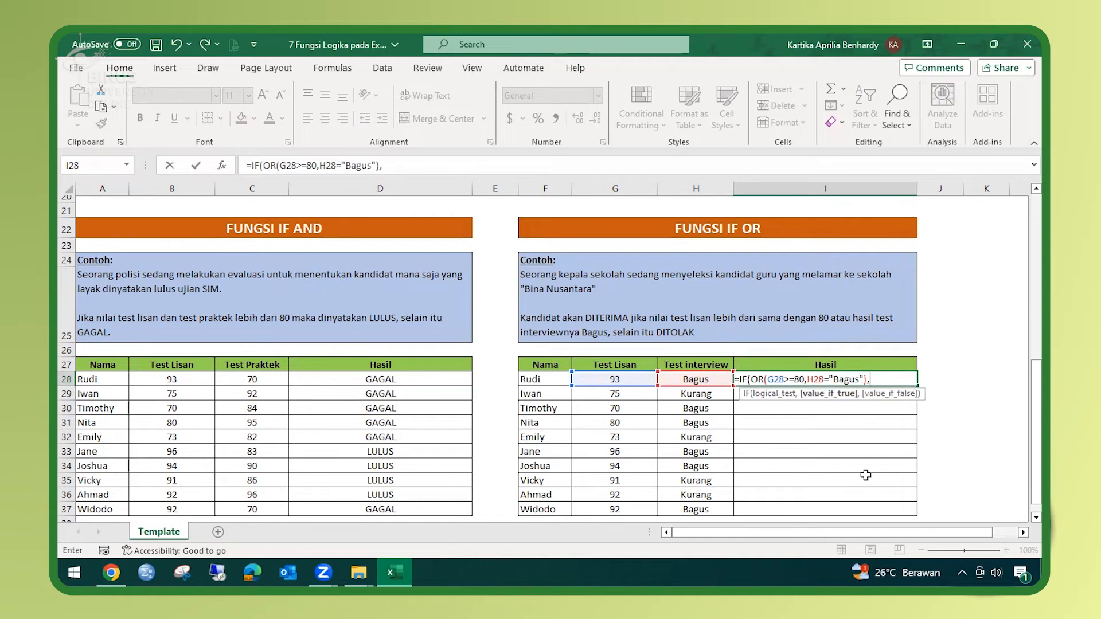
Complete the I28 formula so it returns "DITERIMA" if the test is true and "DITOLAK" if false
type("\"Diterima")
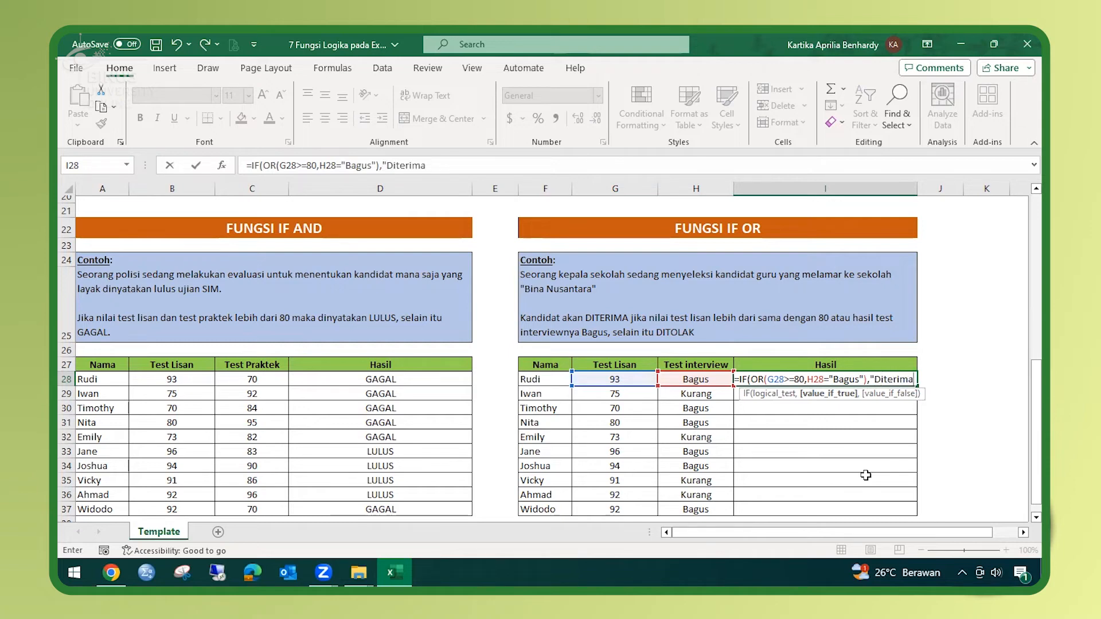
key("BackSpace")
key("BackSpace")
key("BackSpace")
key("BackSpace")
key("BackSpace")
key("BackSpace")
type("ITERIMA")
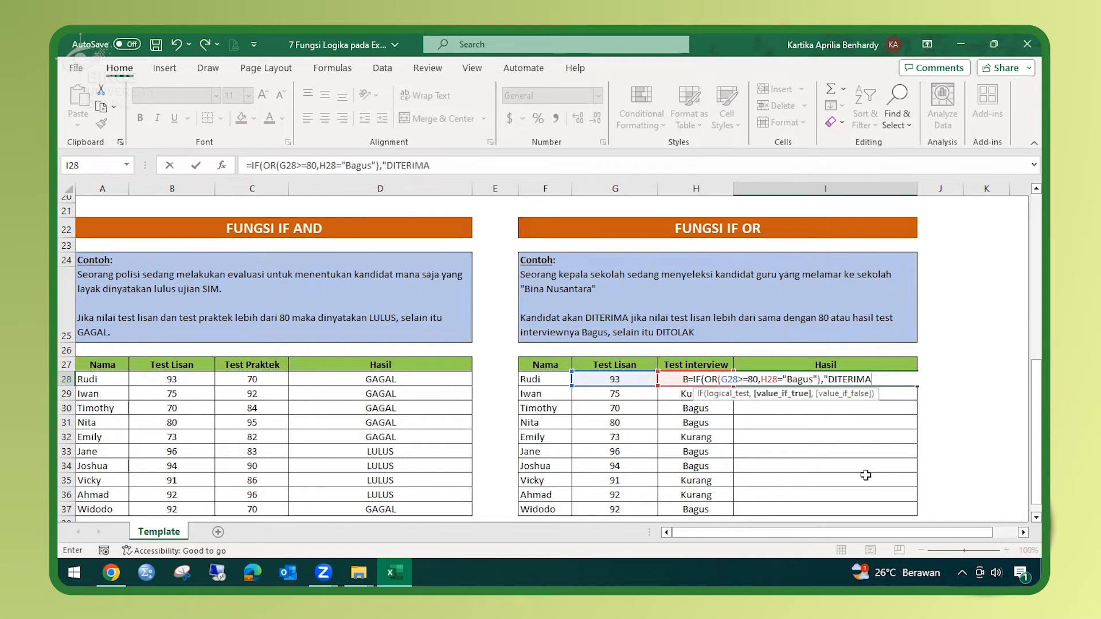
type("\",\"D")
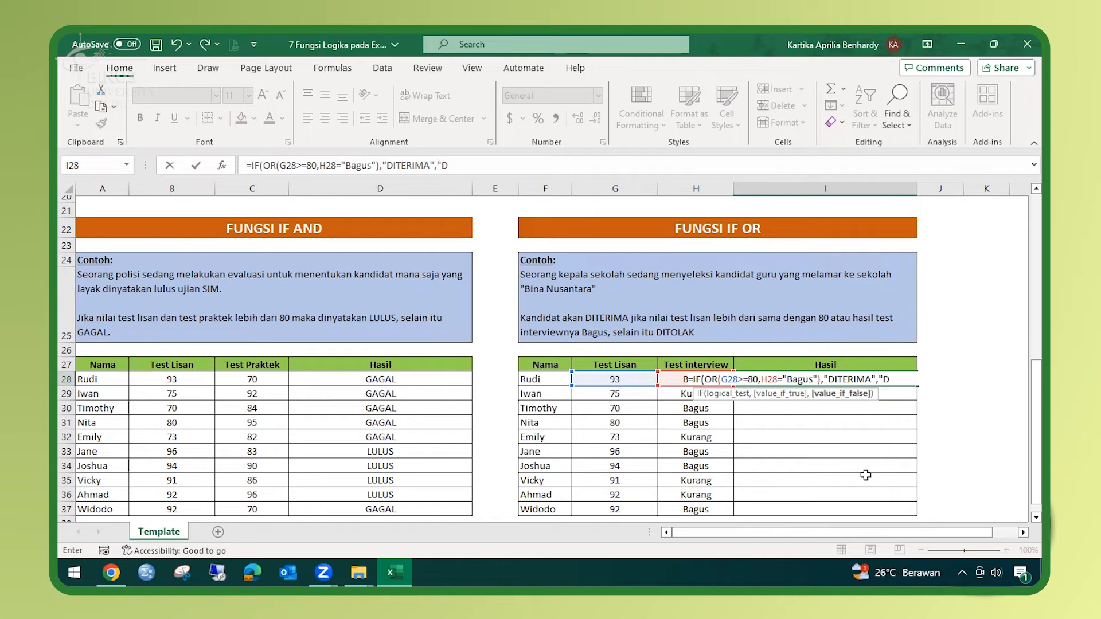
type("ITOLAK\")")
key("Return")
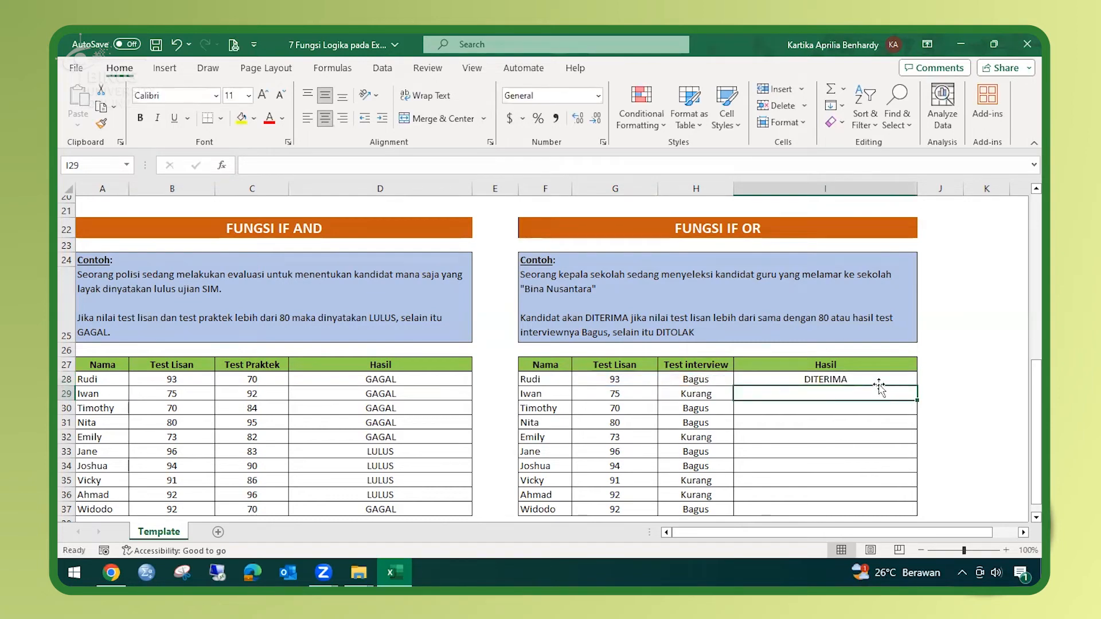
Fill the I28 formula down the Hasil column of the IF OR table to I37
left_click(874, 383)
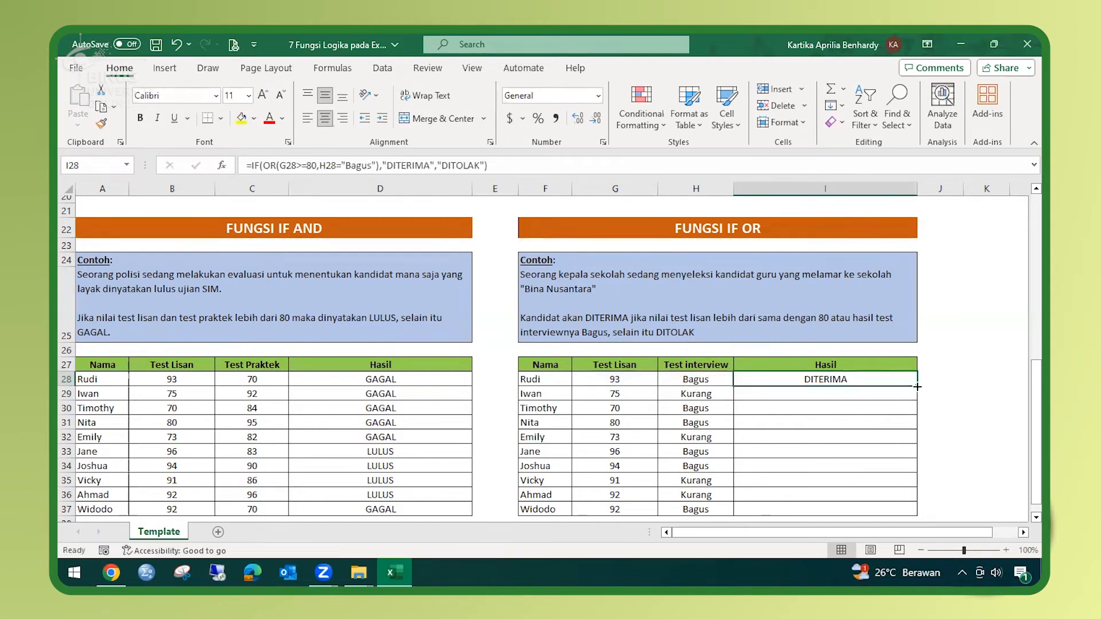
double_click(917, 387)
left_click(785, 379)
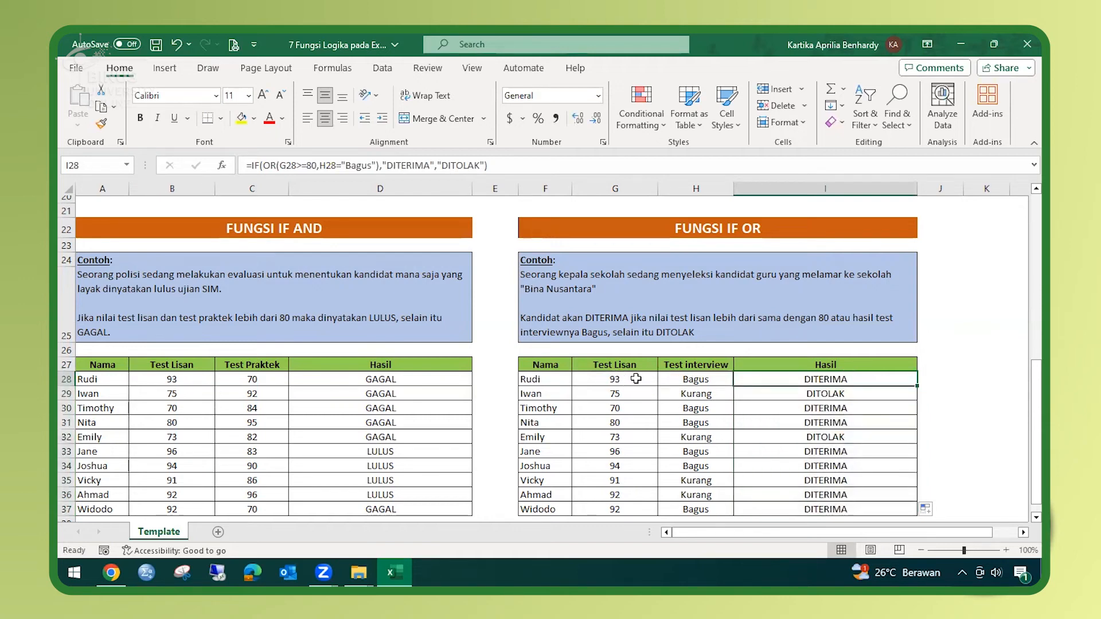
Check the IF OR results in rows 28, 30 and 32 against each row's Test Lisan score and Test interview rating
left_click(718, 379)
left_click(865, 379)
left_click(639, 409)
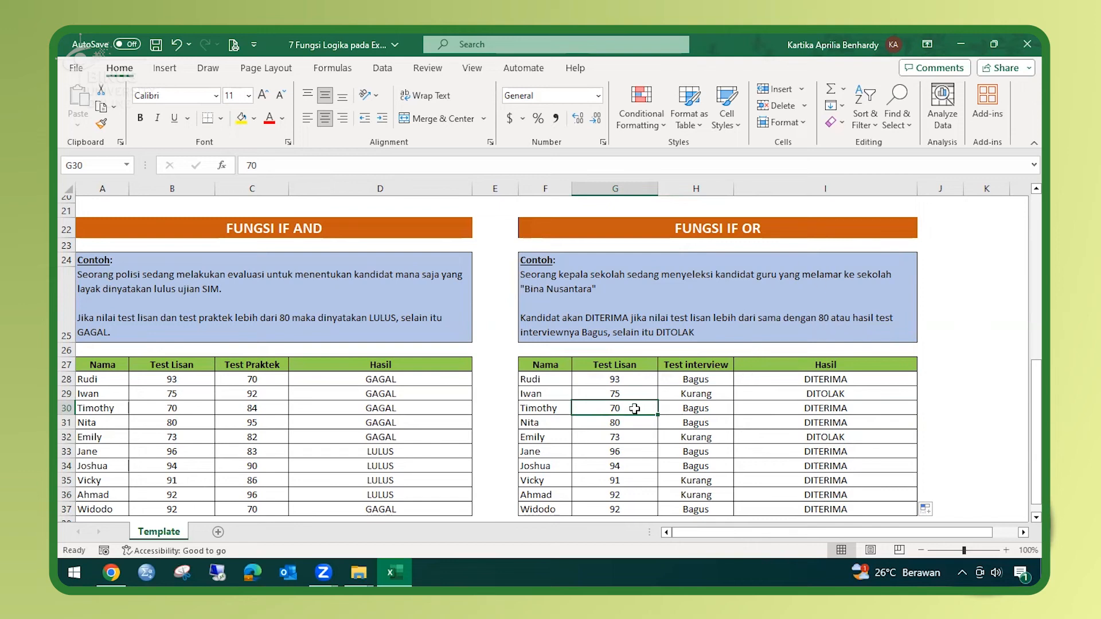
left_click(717, 409)
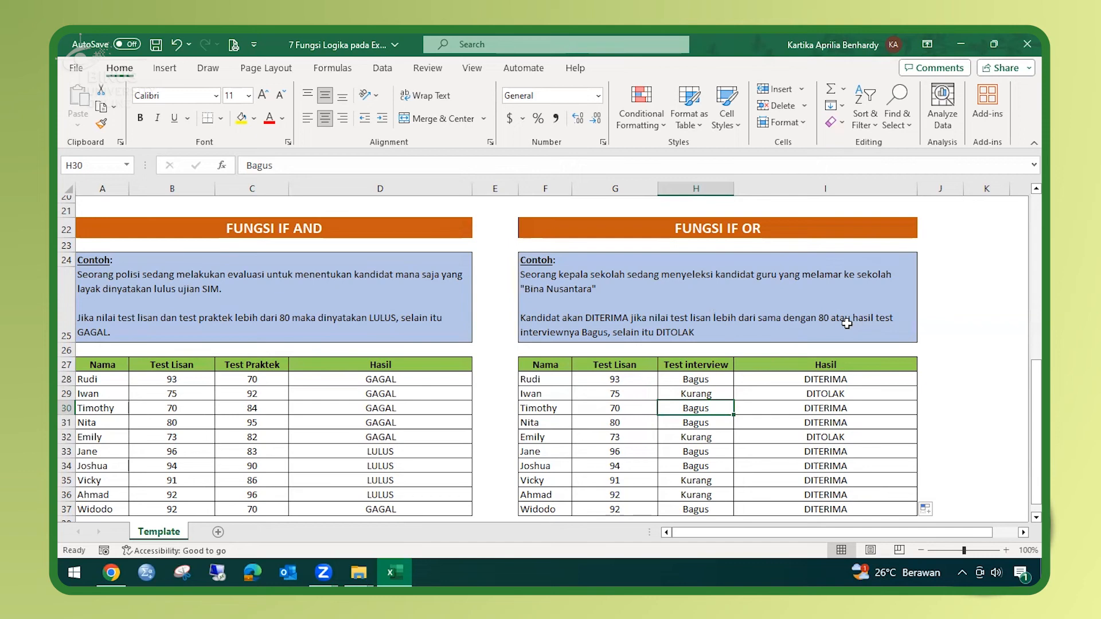
left_click(874, 409)
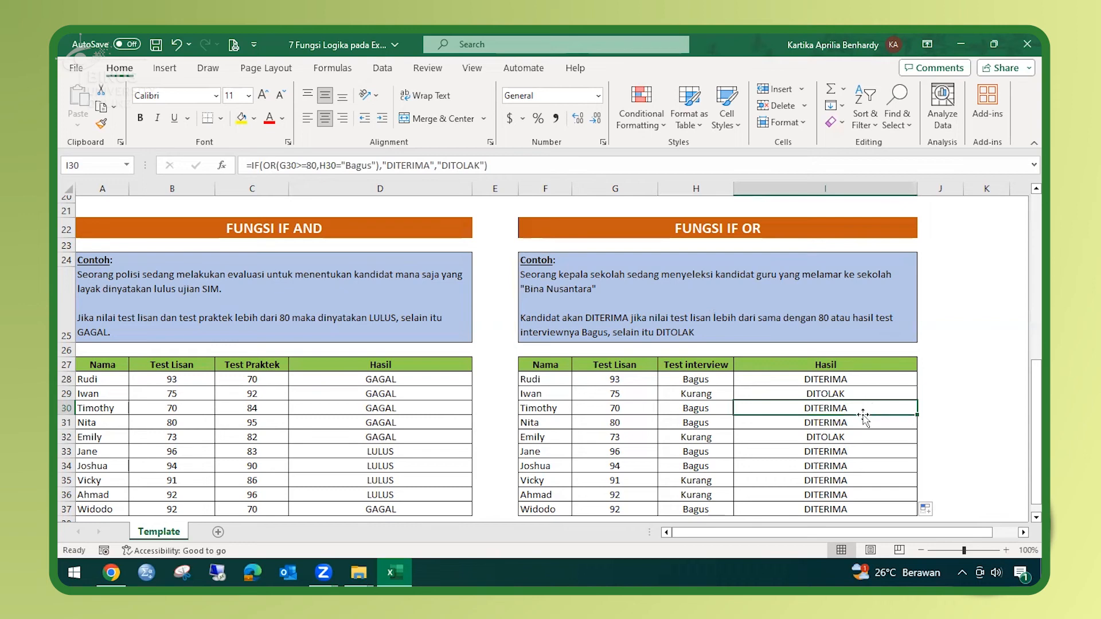
left_click(634, 440)
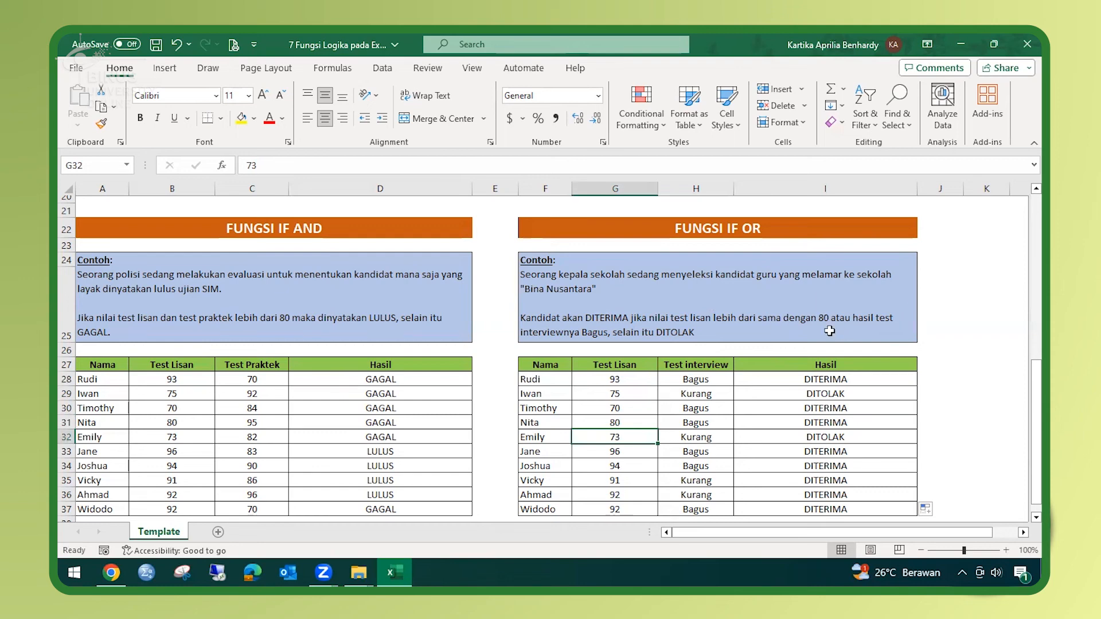
left_click(724, 437)
left_click(783, 434)
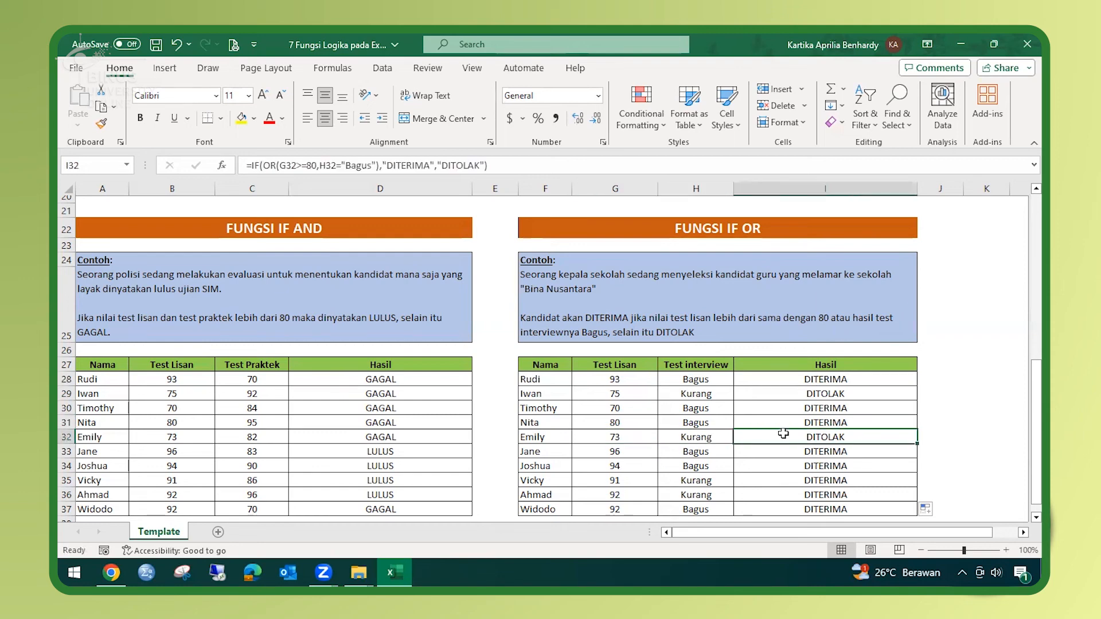